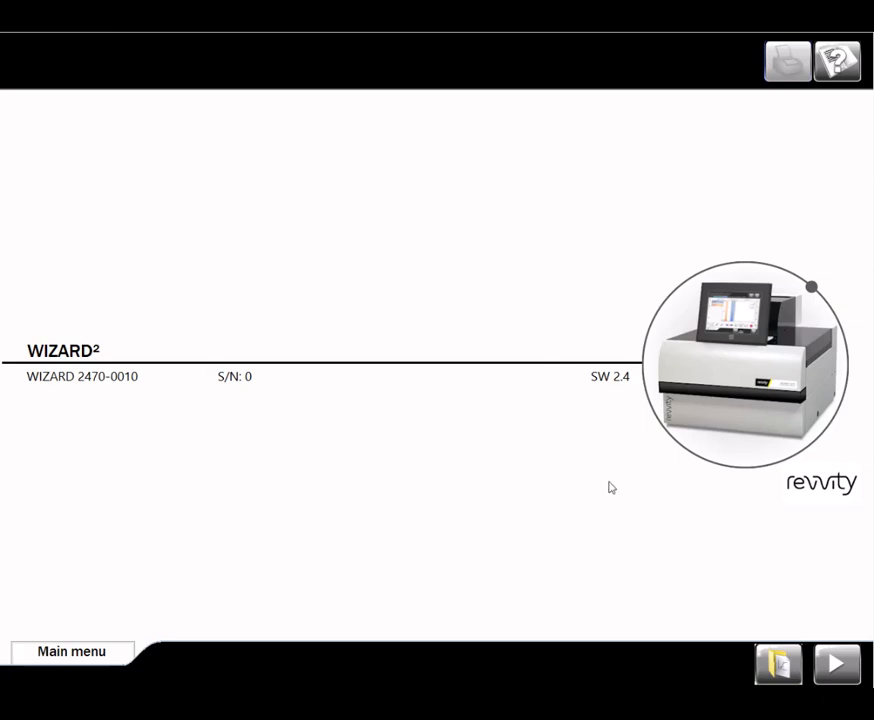
# Step: Launch MyAssays Desktop Explorer with the folder button on the WIZARD² main screen
pyautogui.click(770, 663)
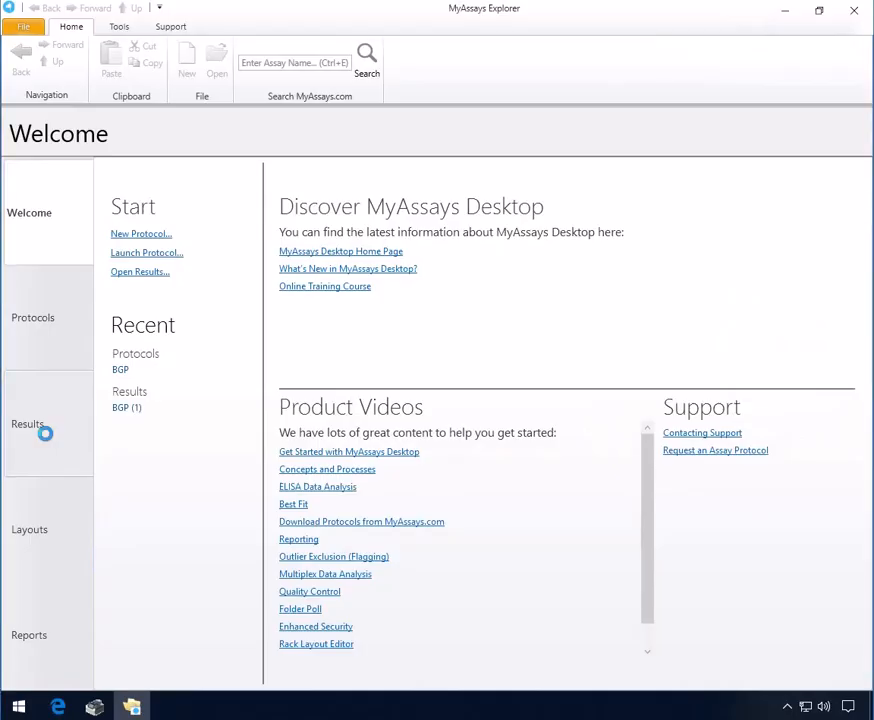
# Step: Show the saved Results list and select the BGP (1).assay-results file
pyautogui.click(43, 433)
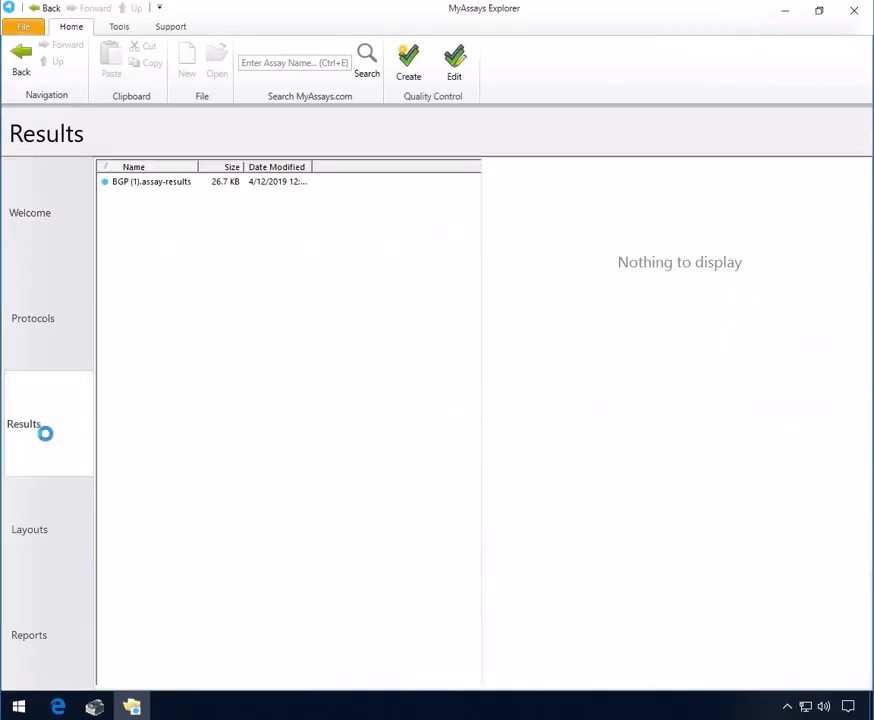
pyautogui.click(151, 186)
# Step: Open the BGP (1) results and scroll through the Report's results sheet
pyautogui.click(566, 663)
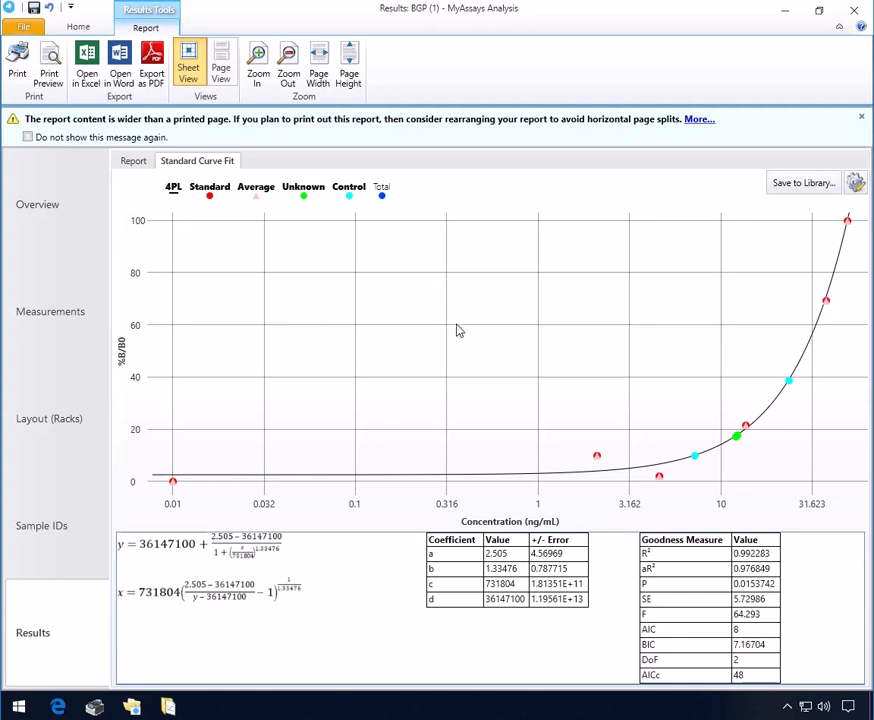
pyautogui.click(130, 162)
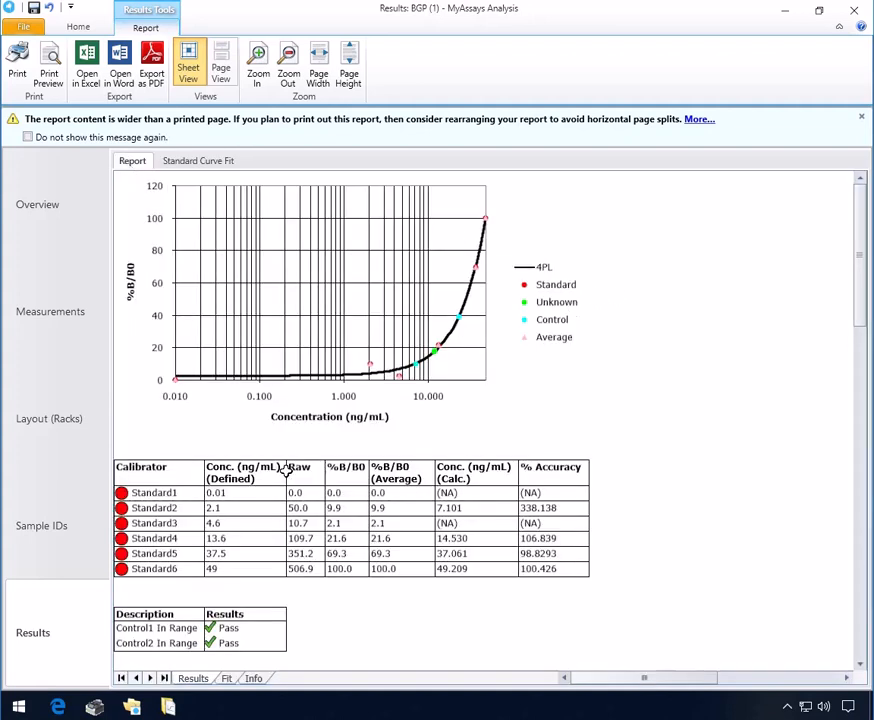
pyautogui.scroll(-3, 203, 495)
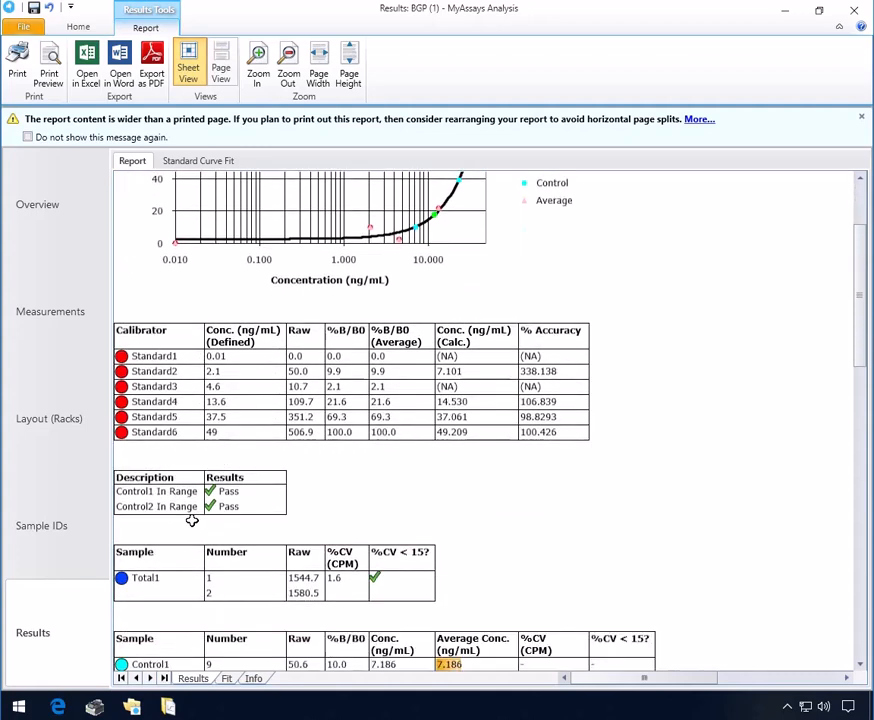
pyautogui.scroll(-3, 263, 525)
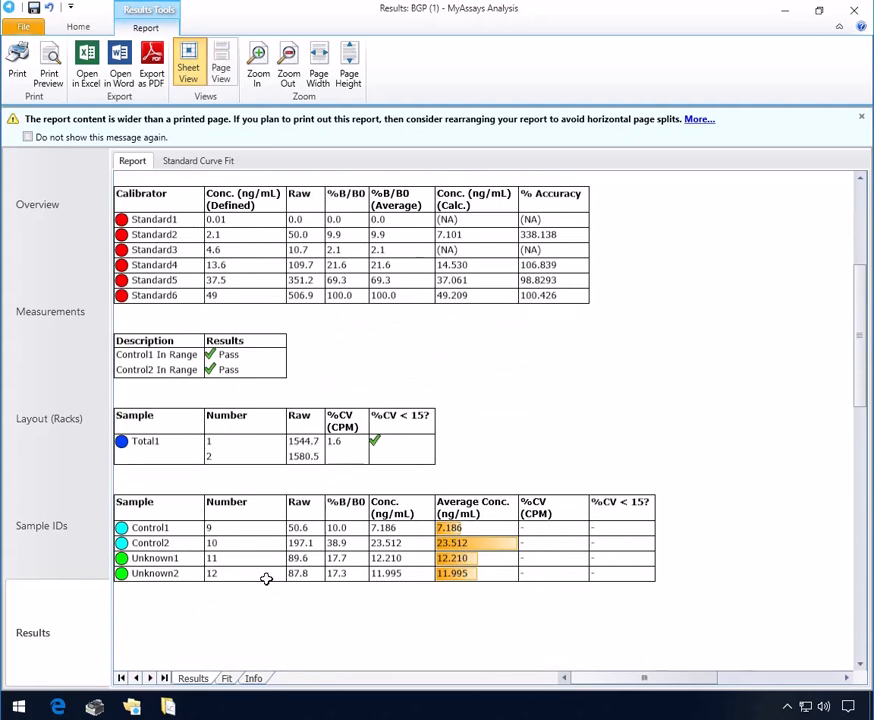
# Step: Check the Fit sheet's equations and coefficients, then show the 4PL Standard Curve Fit chart
pyautogui.click(226, 678)
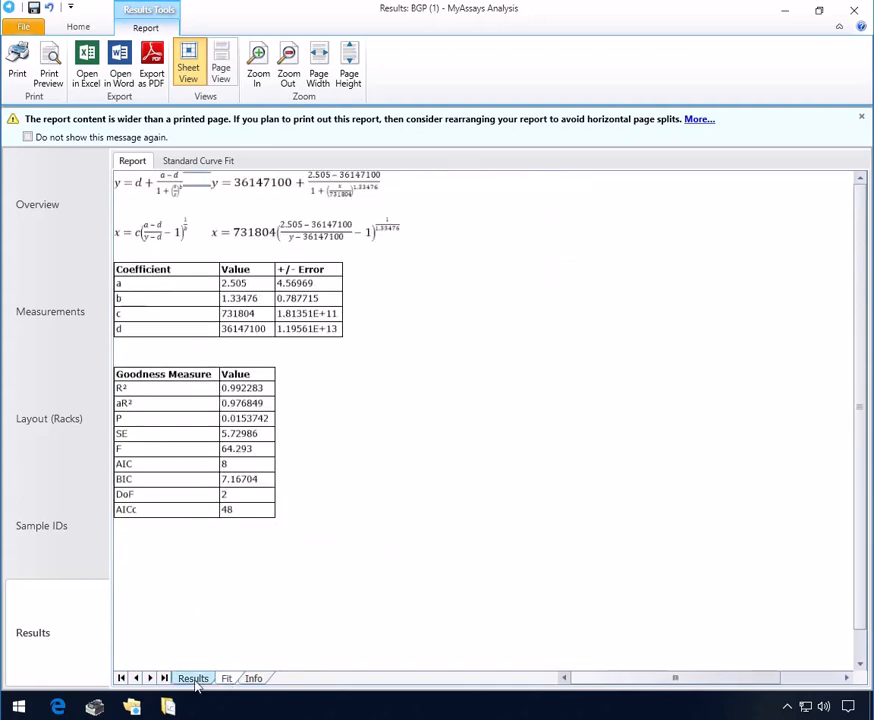
pyautogui.click(195, 679)
pyautogui.scroll(5, 197, 432)
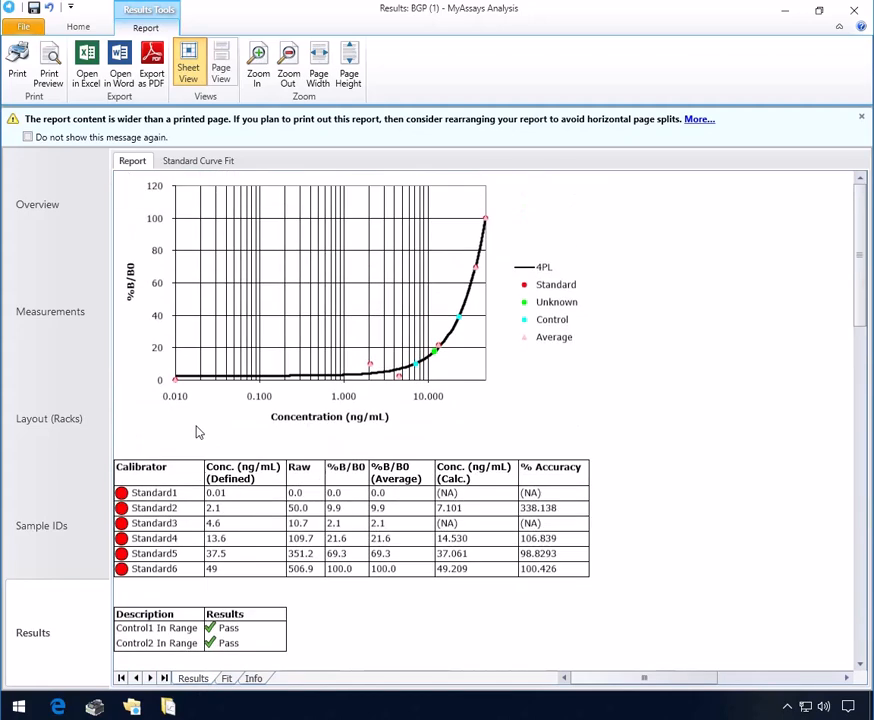
pyautogui.click(198, 161)
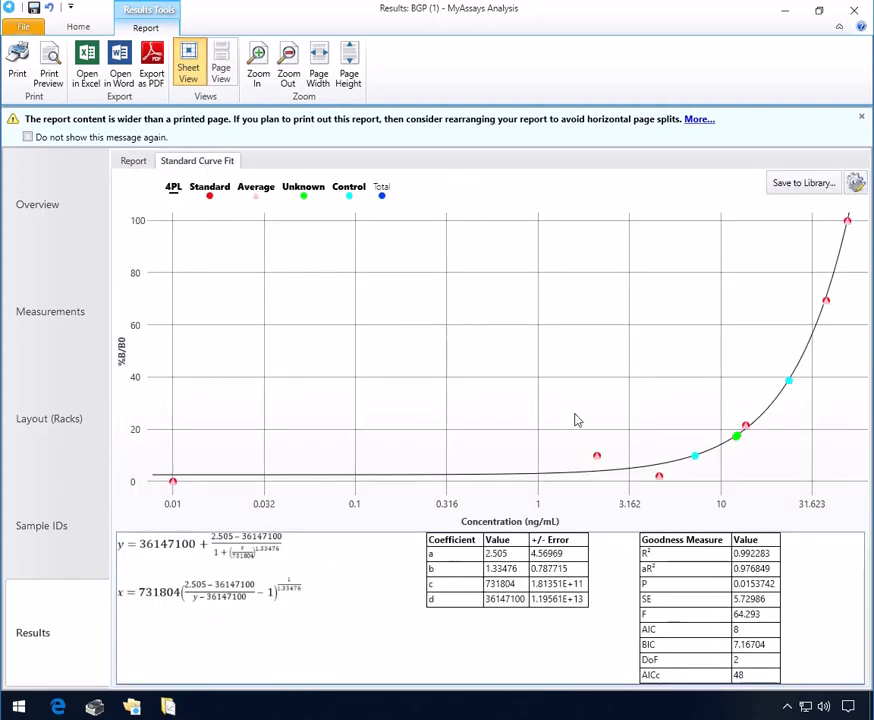
# Step: Exclude the Standard2 point, recalculate and check the report, then view Sample IDs and rack layouts
pyautogui.click(596, 461)
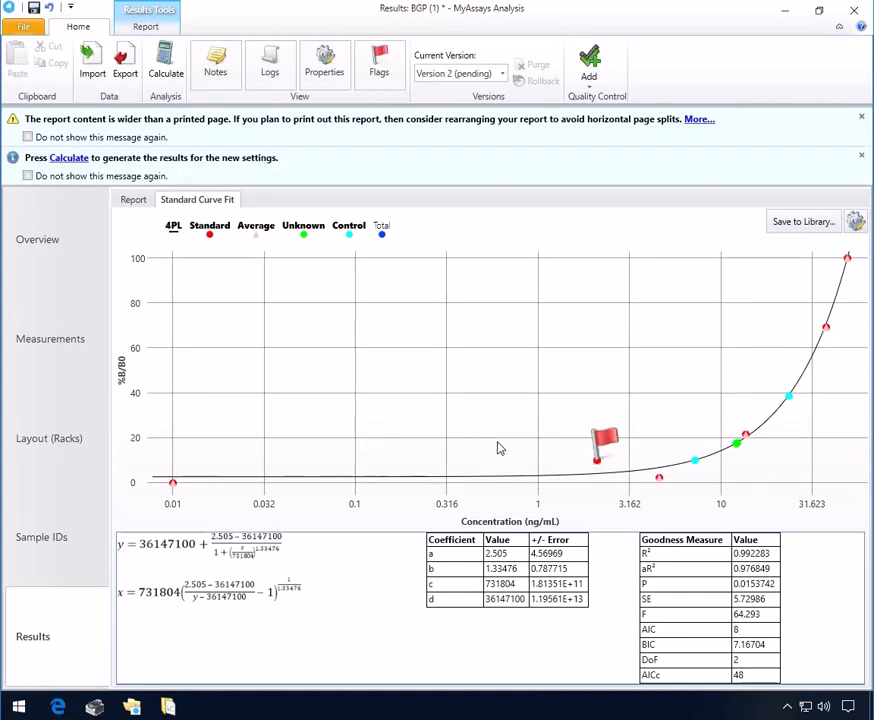
pyautogui.click(80, 160)
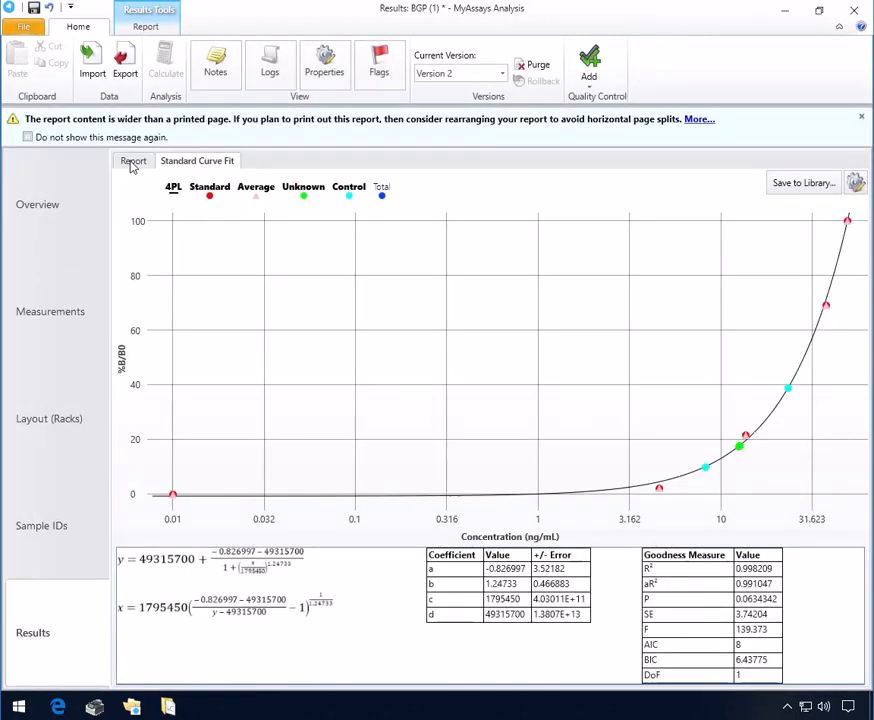
pyautogui.click(133, 162)
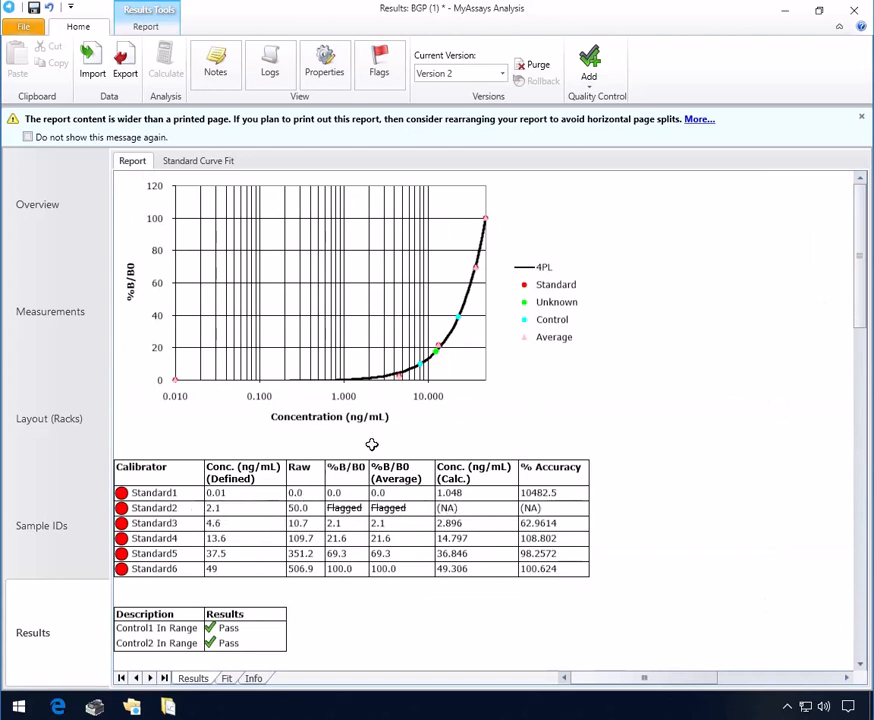
pyautogui.click(30, 525)
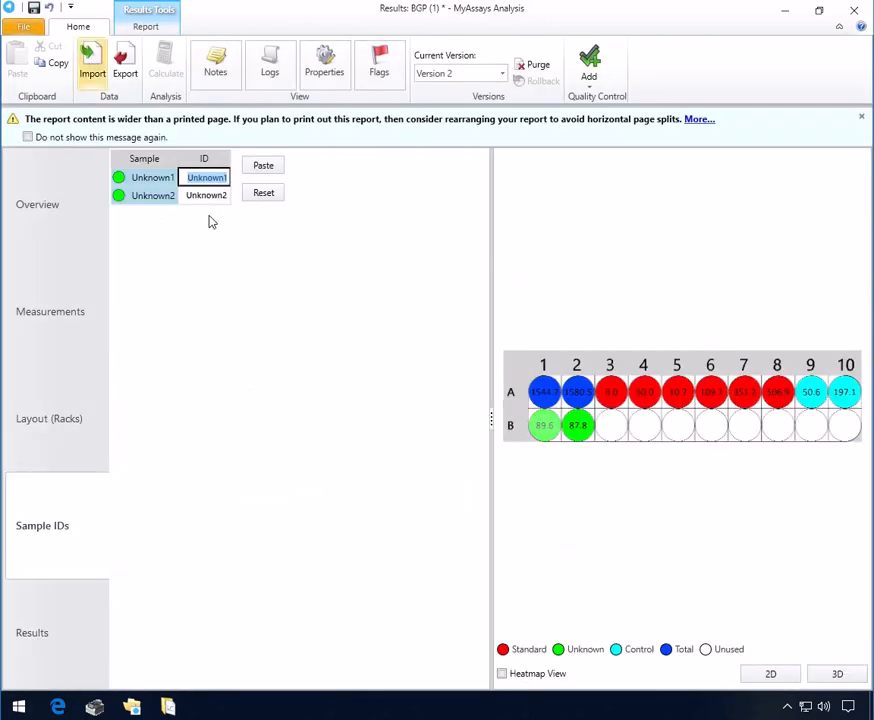
pyautogui.click(57, 427)
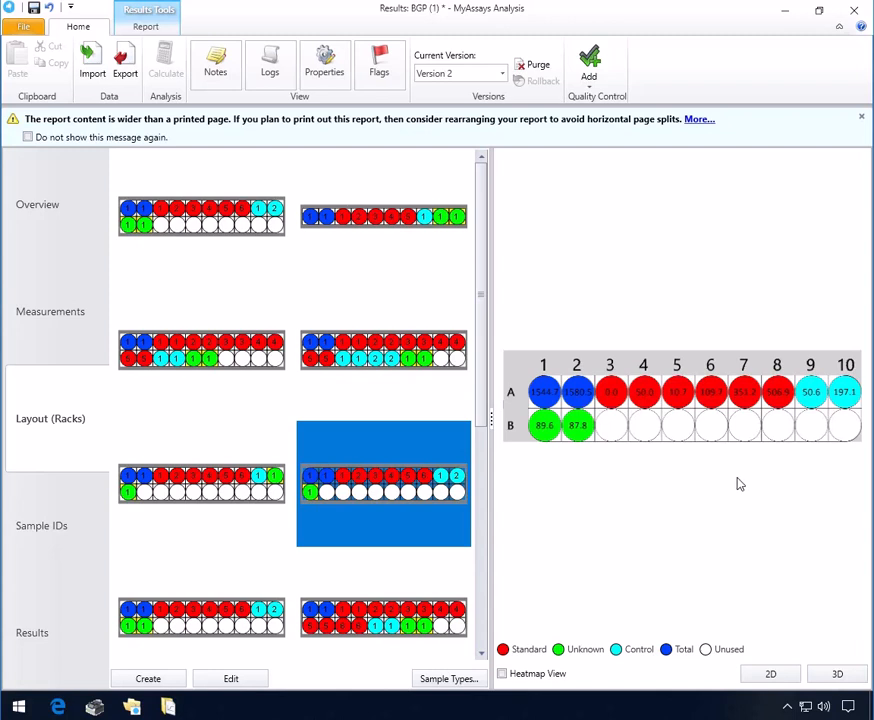
# Step: Add a Histogram element to the report in the maximized assay properties
pyautogui.click(333, 74)
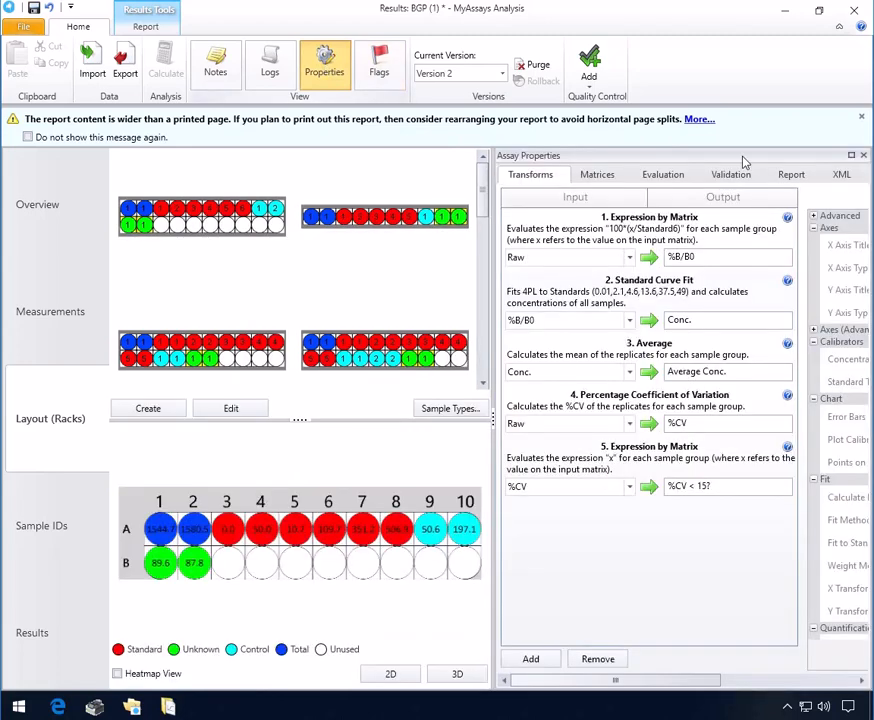
pyautogui.click(846, 155)
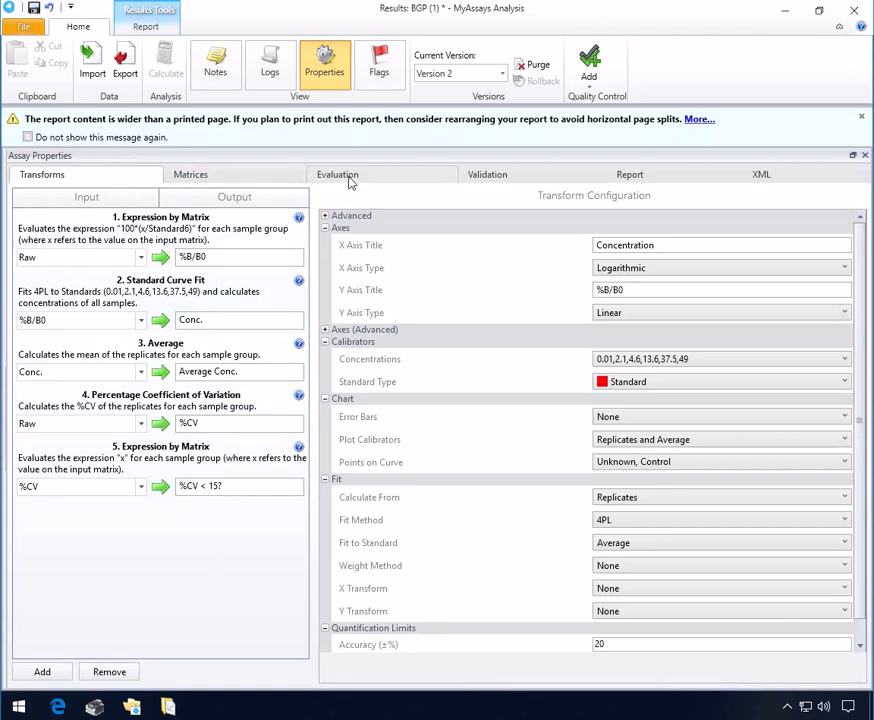
pyautogui.click(646, 178)
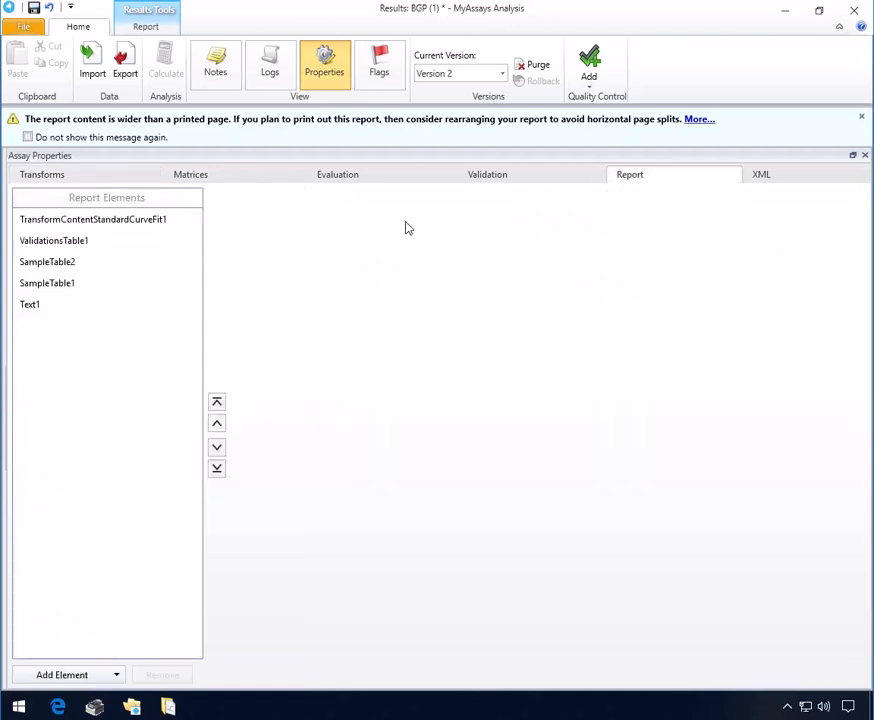
pyautogui.click(116, 677)
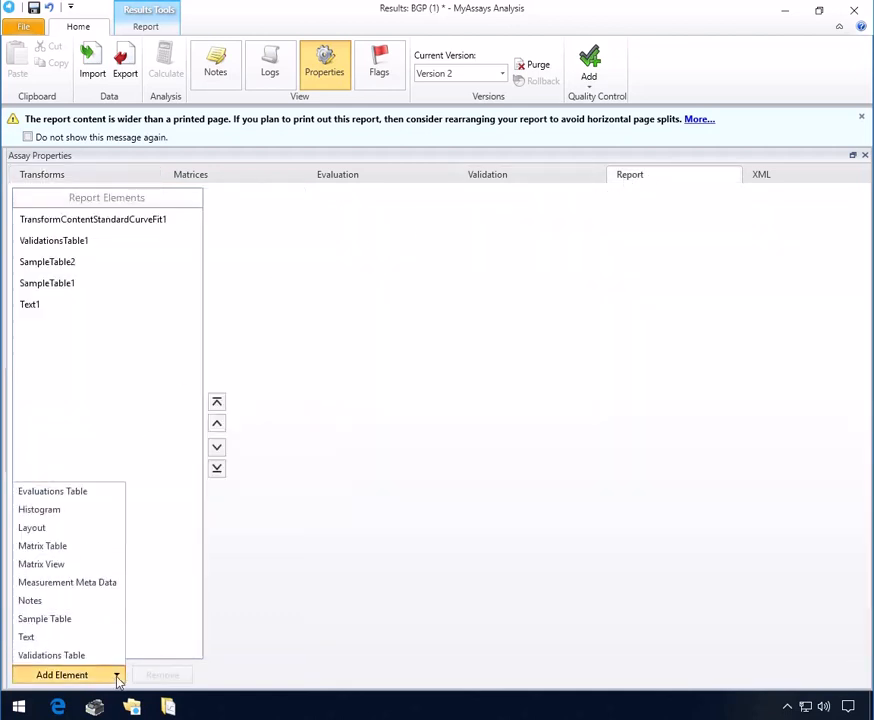
pyautogui.click(55, 514)
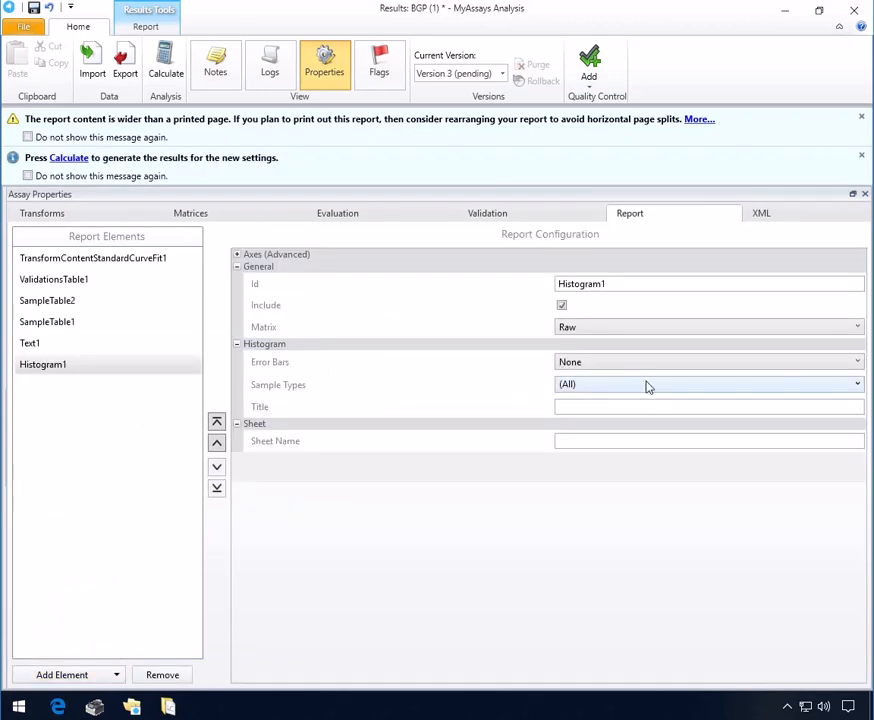
# Step: Limit the histogram to Standard samples, move it to the top, and recalculate
pyautogui.click(654, 386)
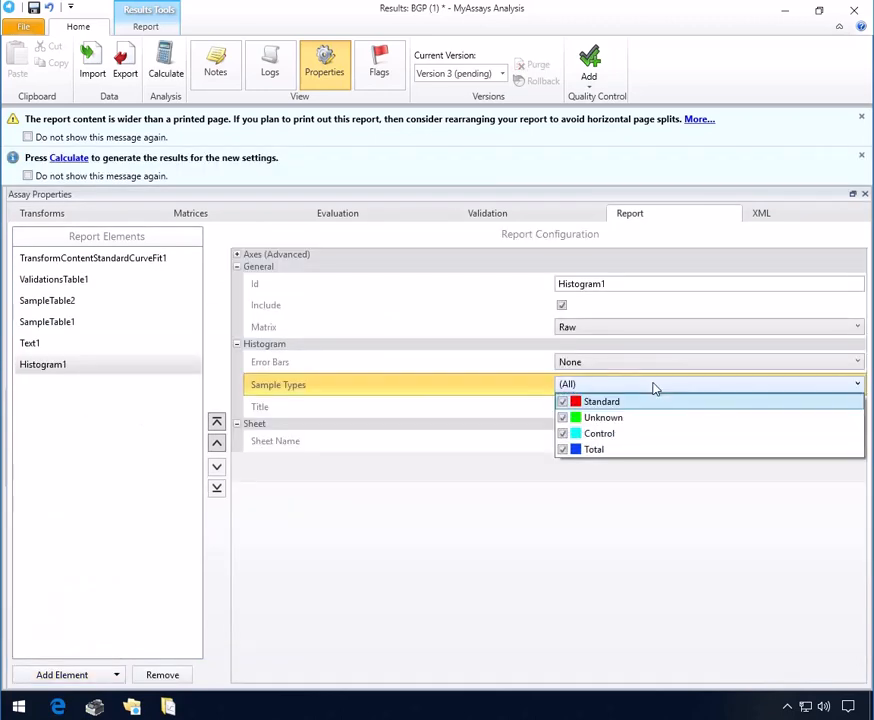
pyautogui.click(563, 418)
pyautogui.click(563, 433)
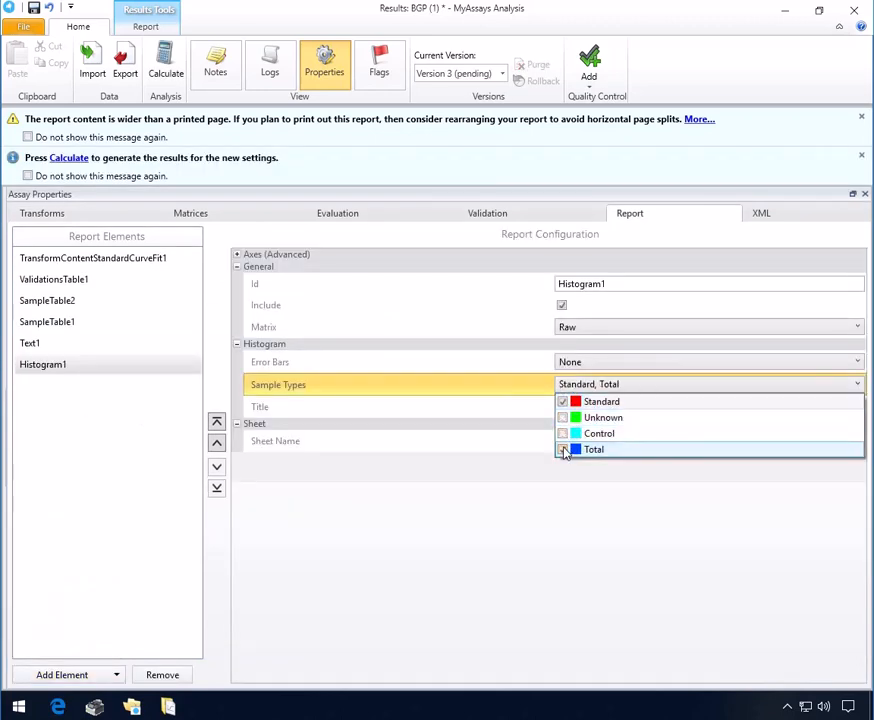
pyautogui.click(563, 449)
pyautogui.click(401, 501)
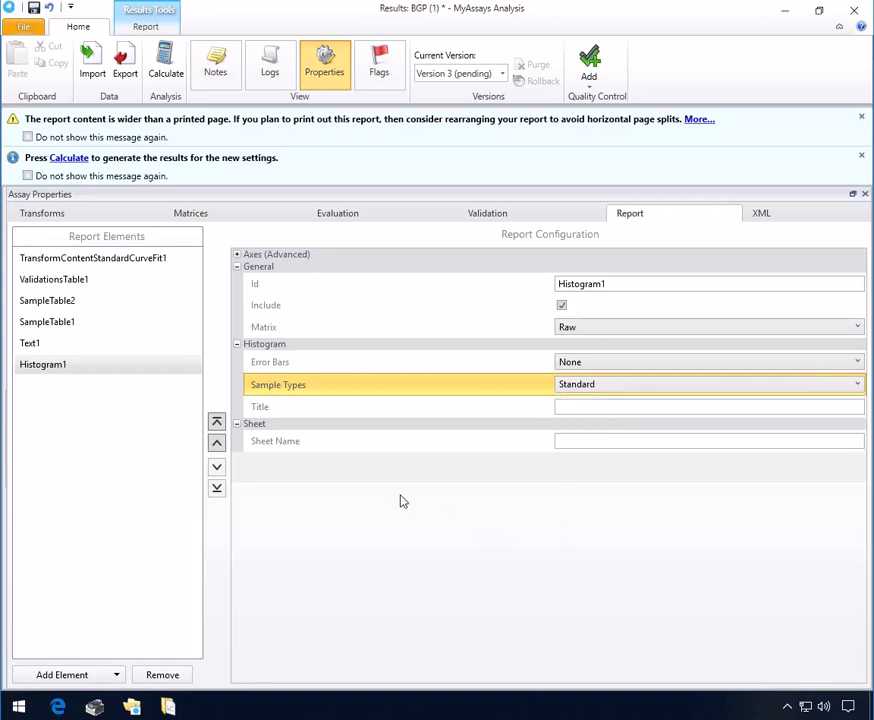
pyautogui.click(216, 421)
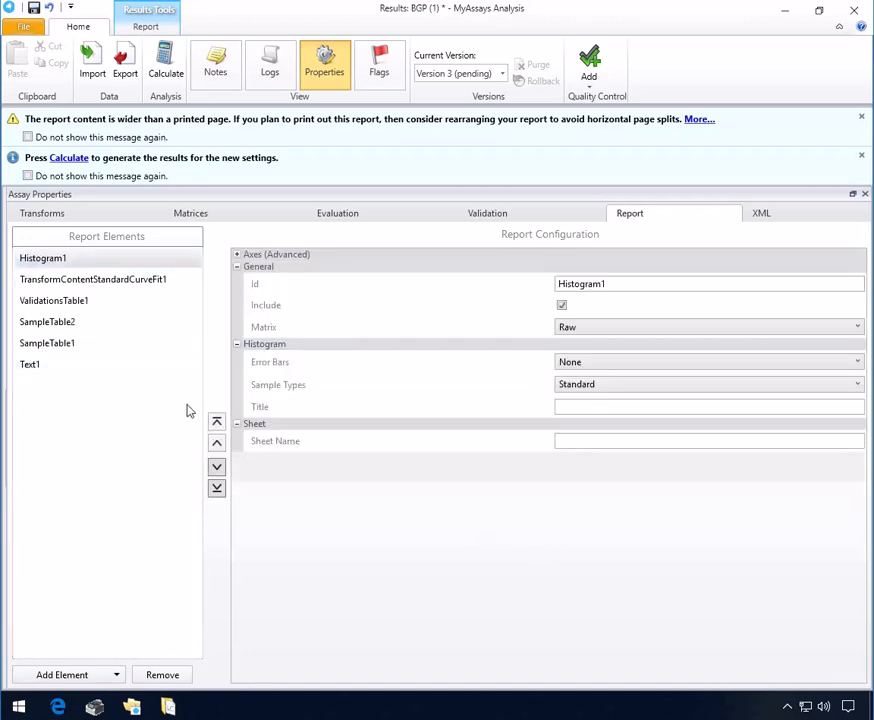
pyautogui.click(78, 160)
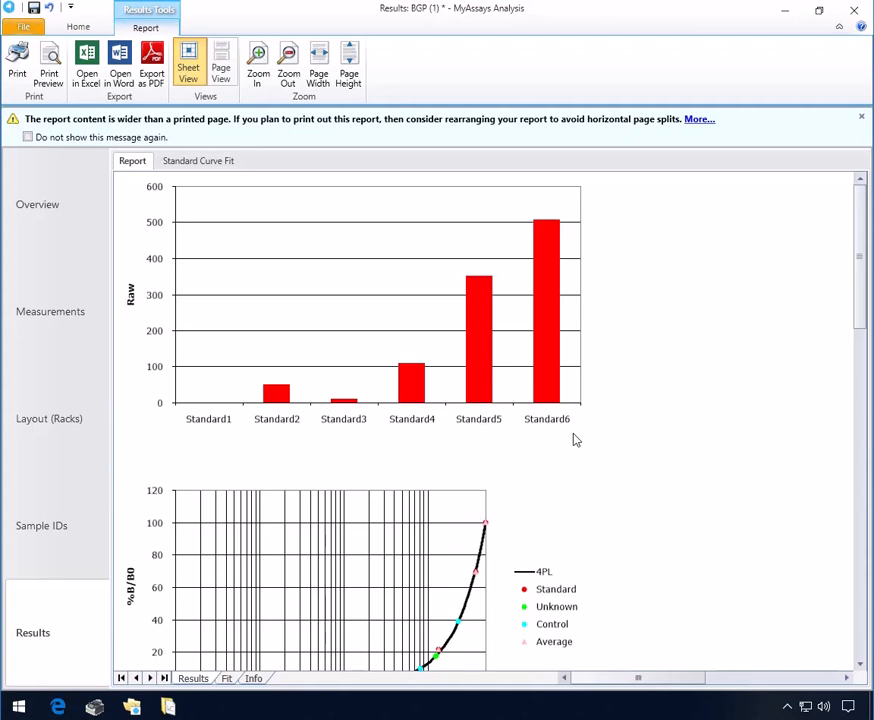
pyautogui.scroll(-1, 576, 440)
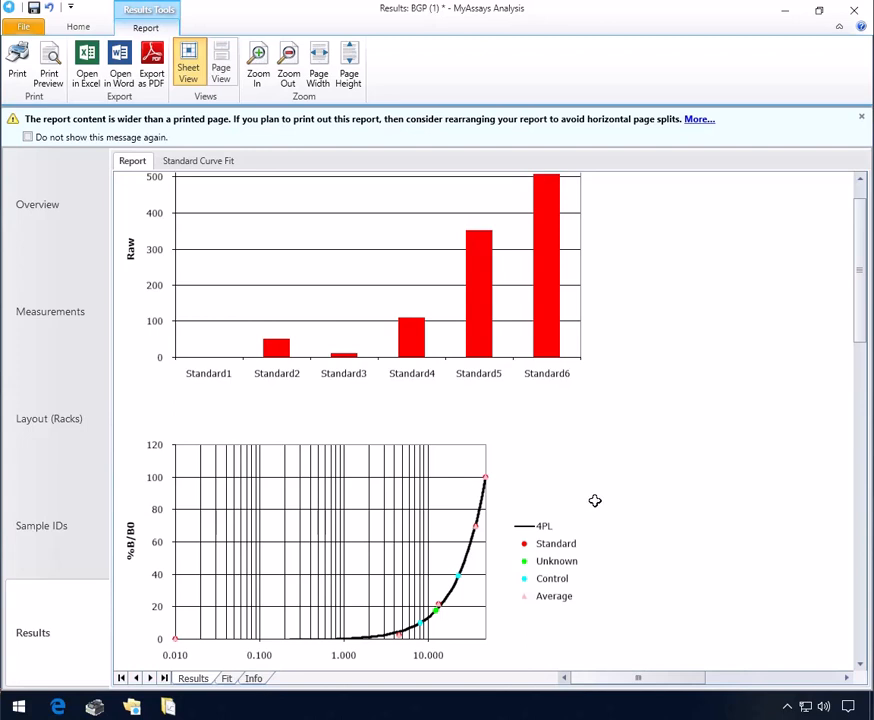
# Step: Choose Save Protocol As from the File save options
pyautogui.click(15, 28)
pyautogui.click(44, 86)
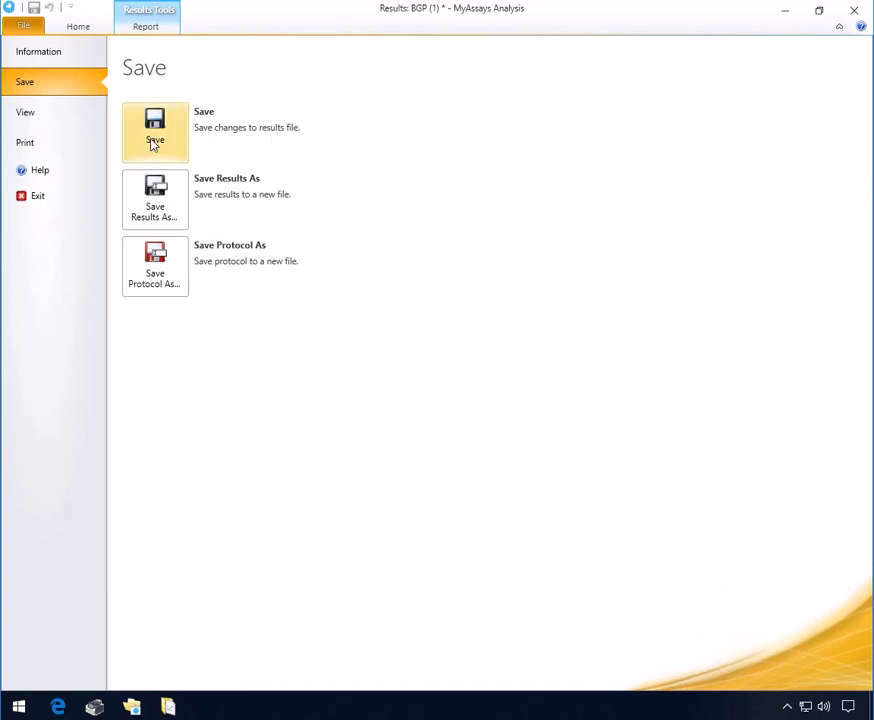
pyautogui.click(161, 263)
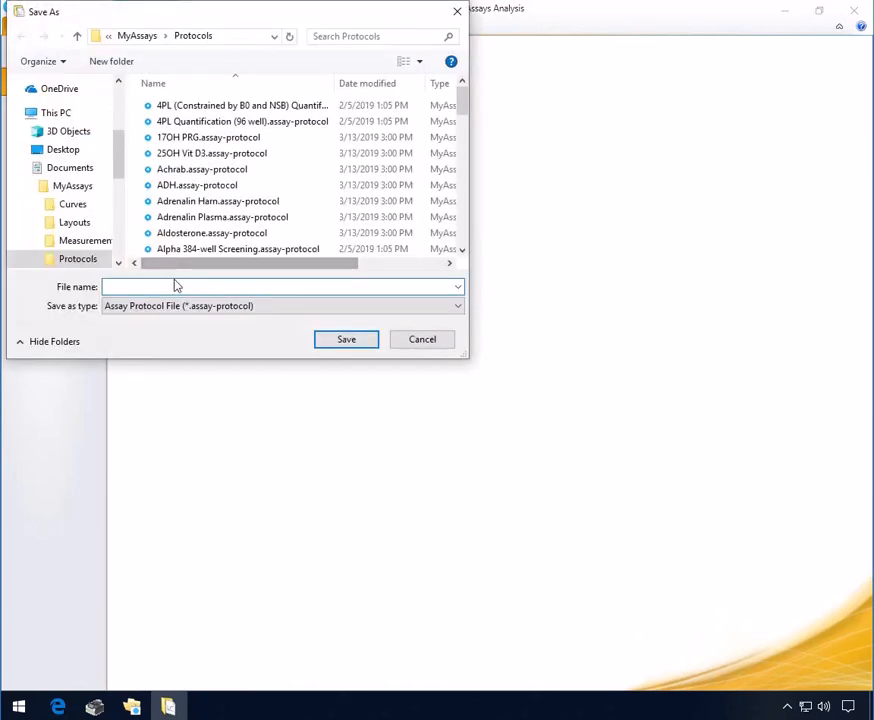
# Step: Save the protocol as BGP.assay-protocol, replacing the existing file
pyautogui.write('bgp')
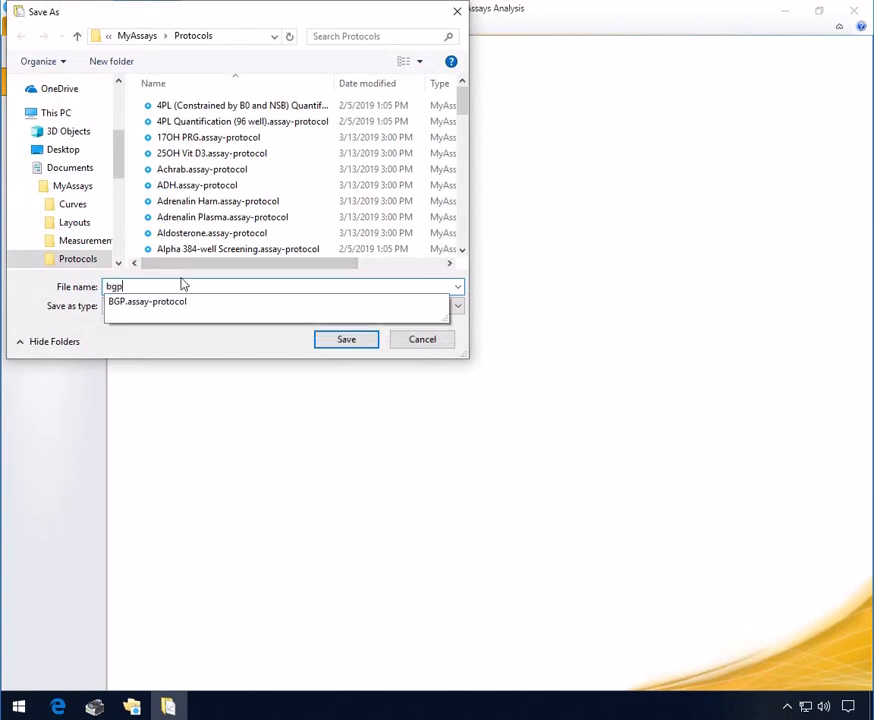
pyautogui.click(160, 303)
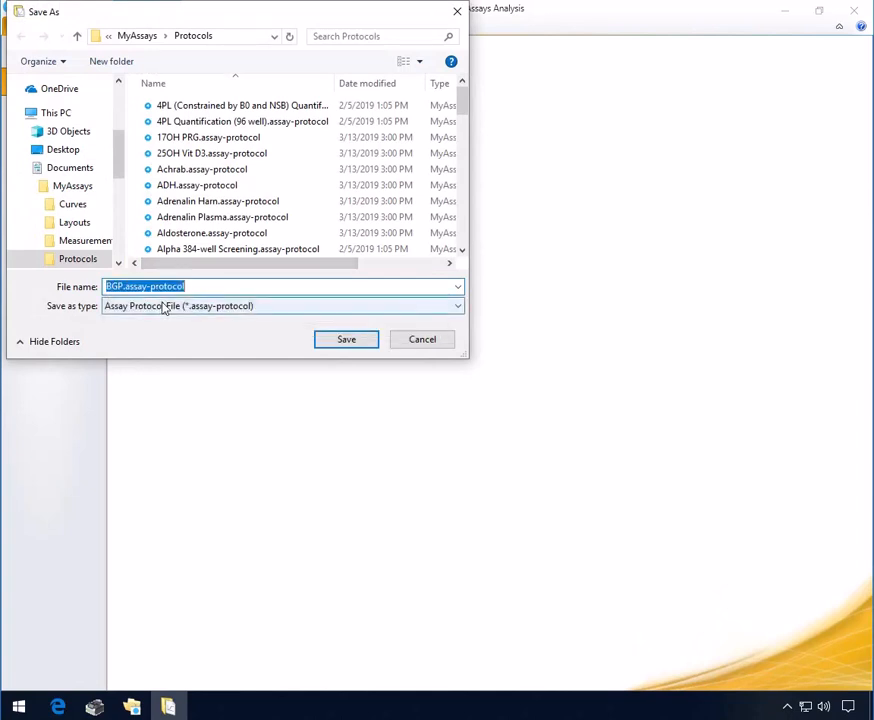
pyautogui.click(343, 345)
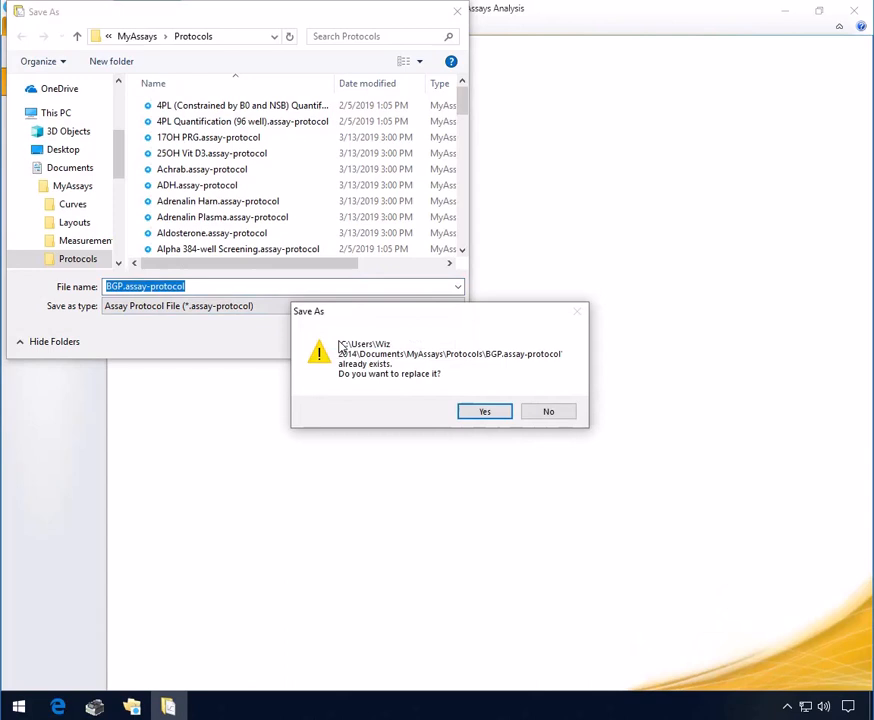
pyautogui.click(480, 412)
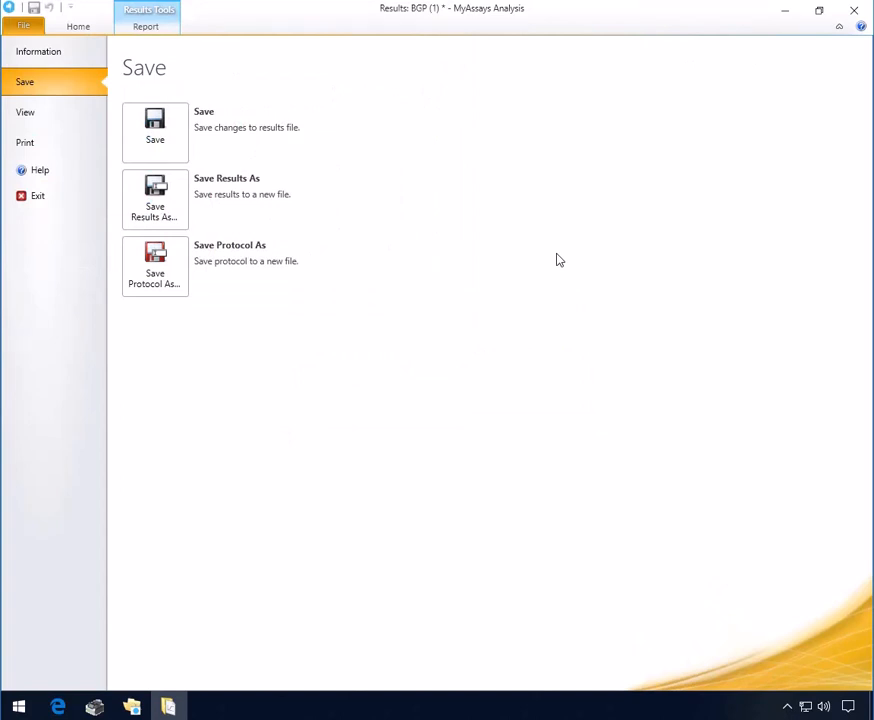
# Step: Close the BGP analysis saving its results, and hide MyAssays Explorer
pyautogui.click(852, 10)
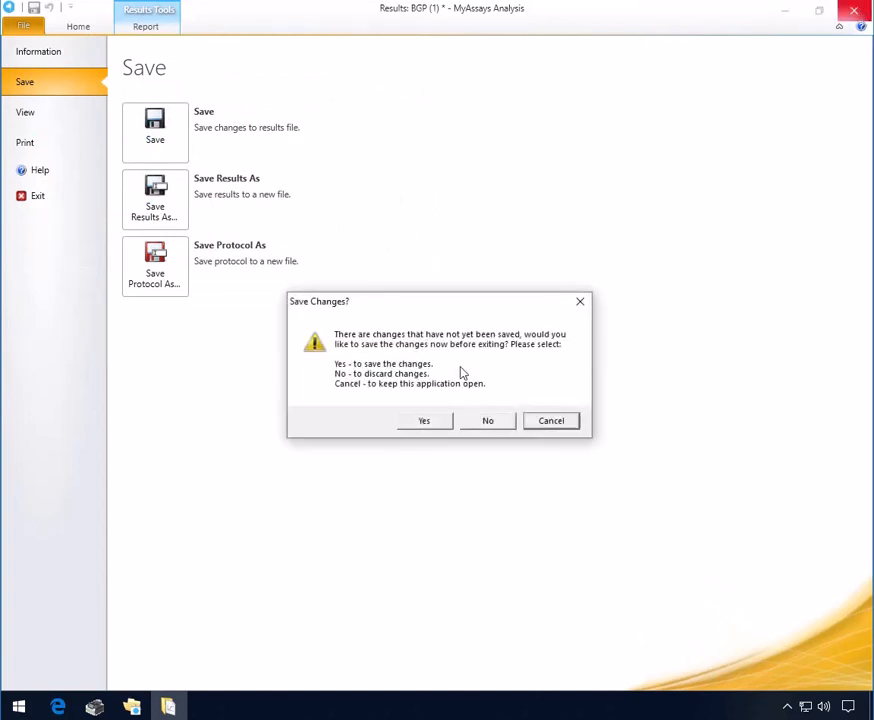
pyautogui.click(427, 422)
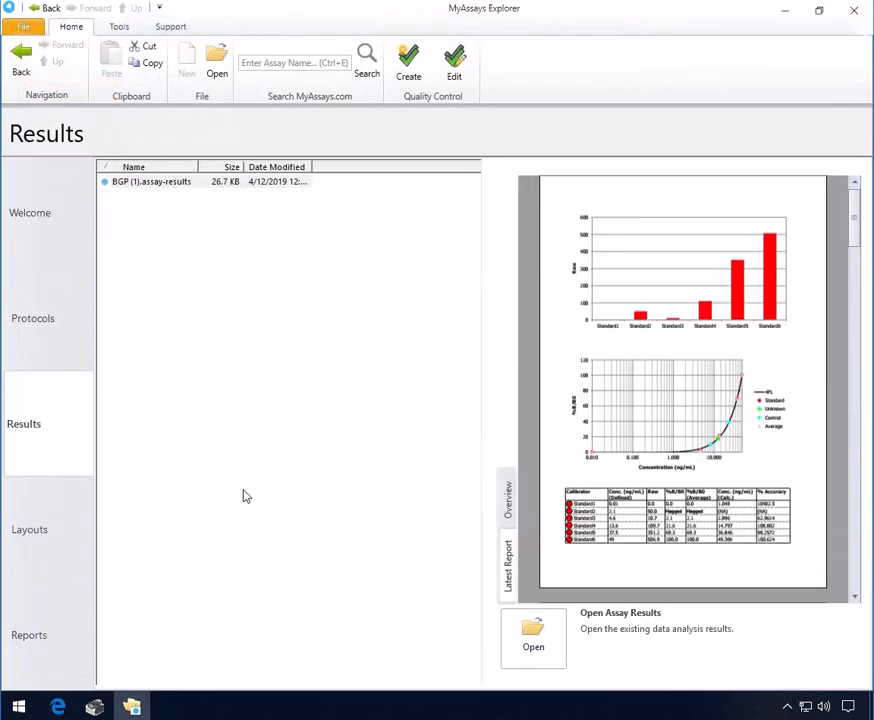
pyautogui.click(787, 12)
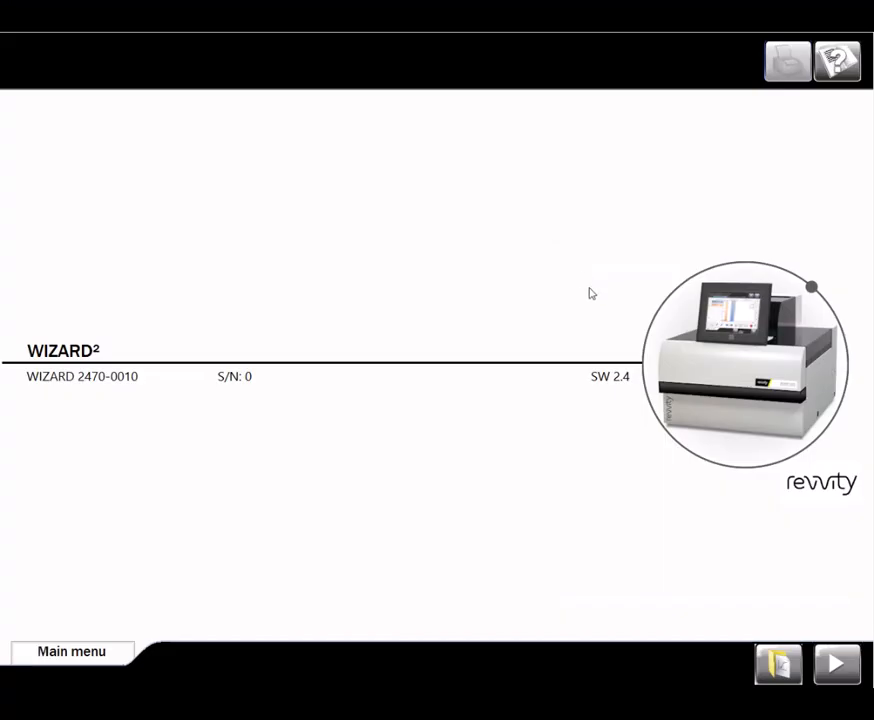
# Step: Start the measurement run from the WIZARD² main screen to produce BGP (2) results
pyautogui.click(836, 665)
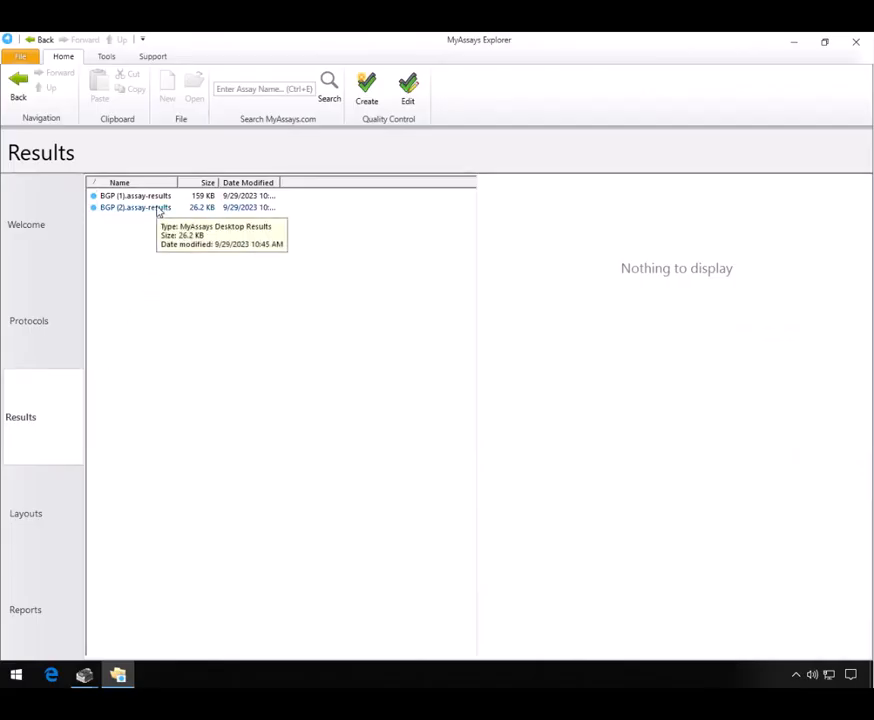
# Step: Preview the BGP (2) results, then select and launch FT3.assay-protocol from Protocols
pyautogui.click(156, 208)
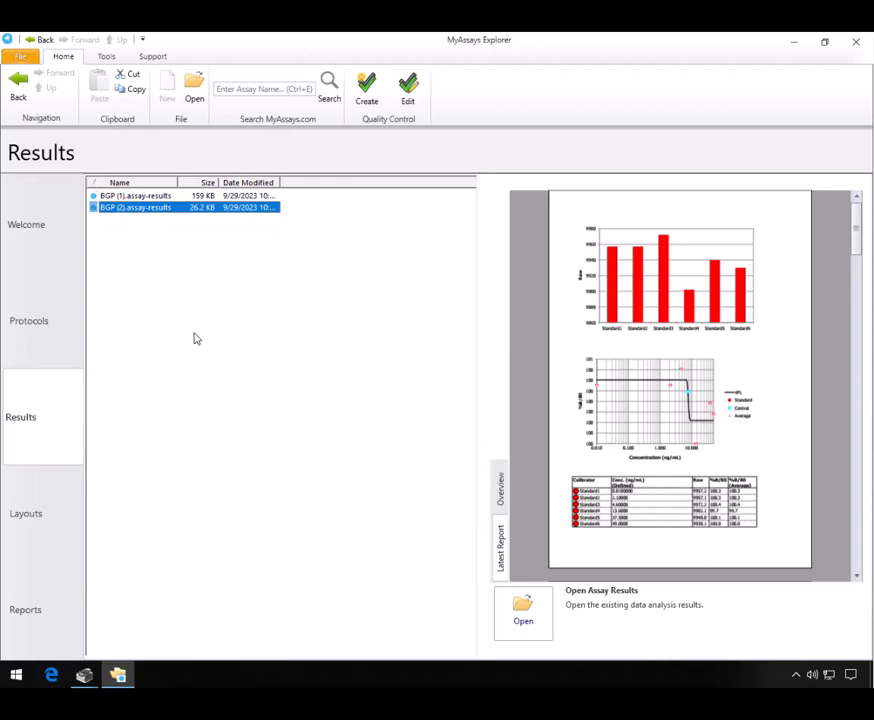
pyautogui.click(53, 336)
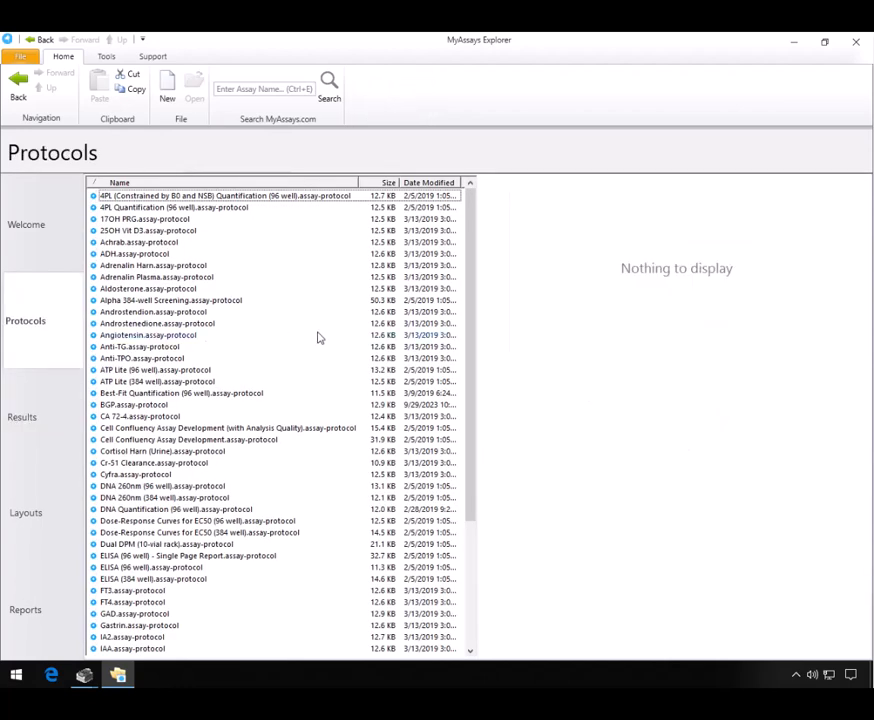
pyautogui.moveTo(470, 360); pyautogui.dragTo(474, 560)
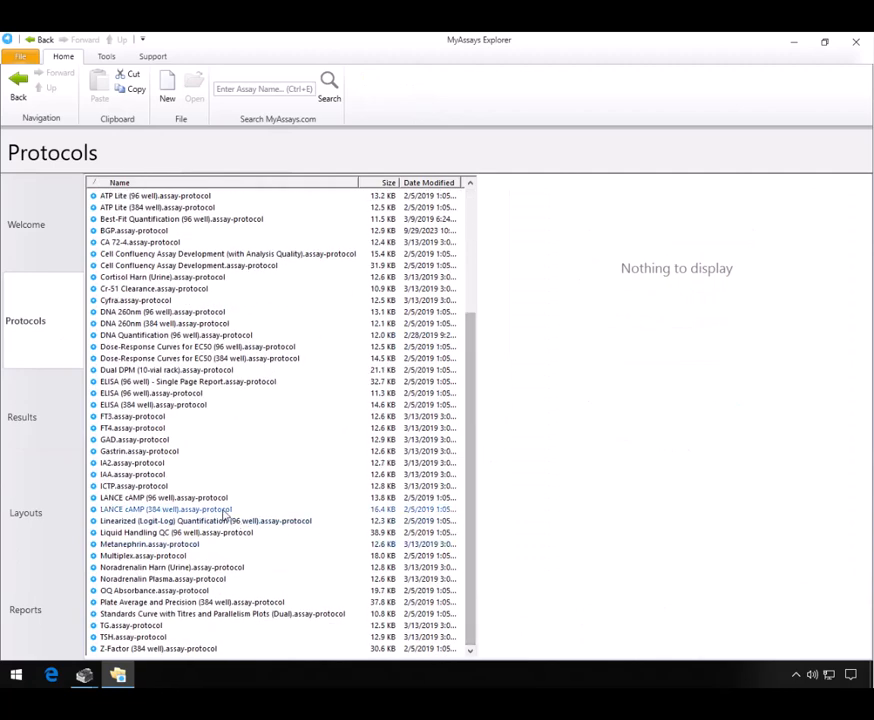
pyautogui.click(163, 418)
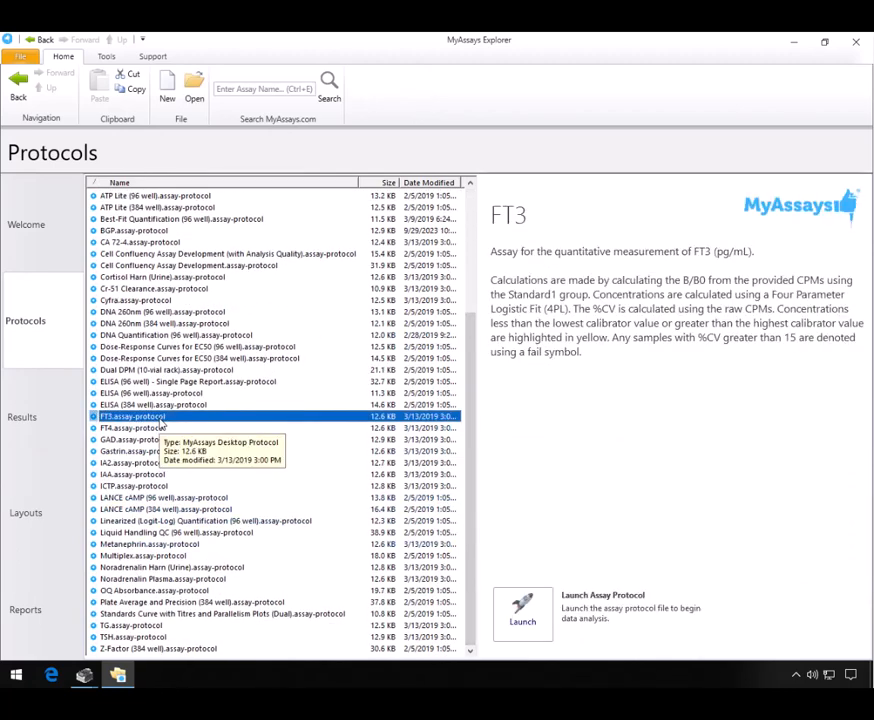
pyautogui.click(524, 612)
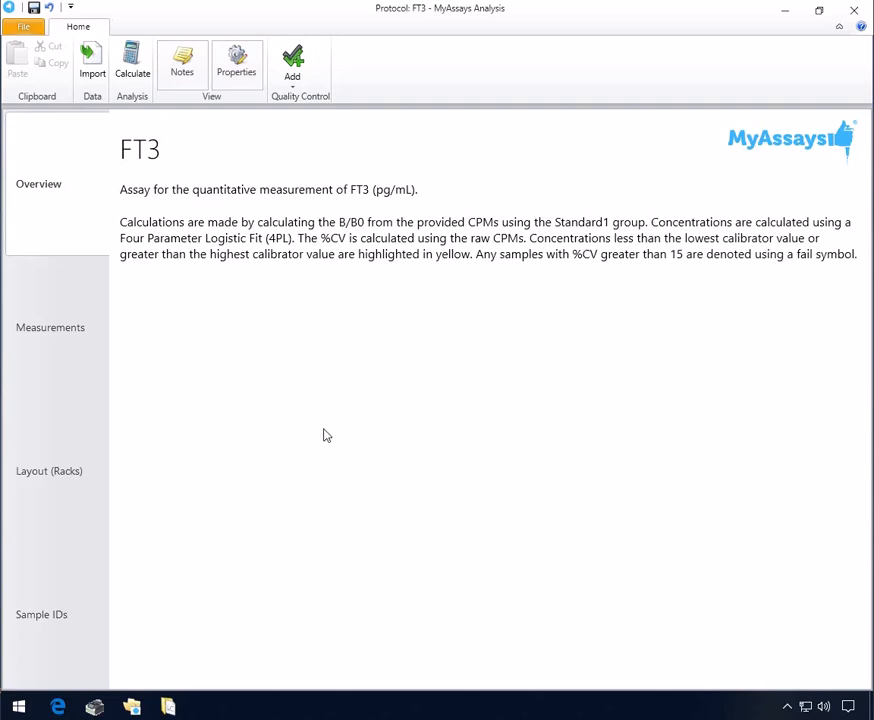
# Step: Show the FT3 Measurements page with its twelve CPM values across wells A1–B2
pyautogui.click(45, 325)
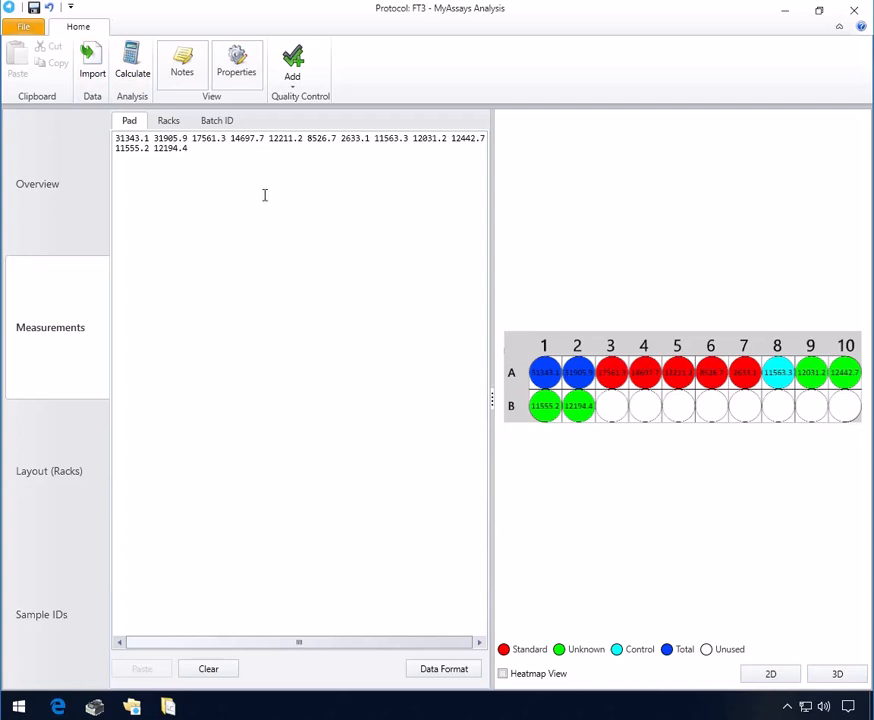
# Step: Calculate the FT3 results, view the 4PL curve report, and show the assay properties
pyautogui.click(134, 70)
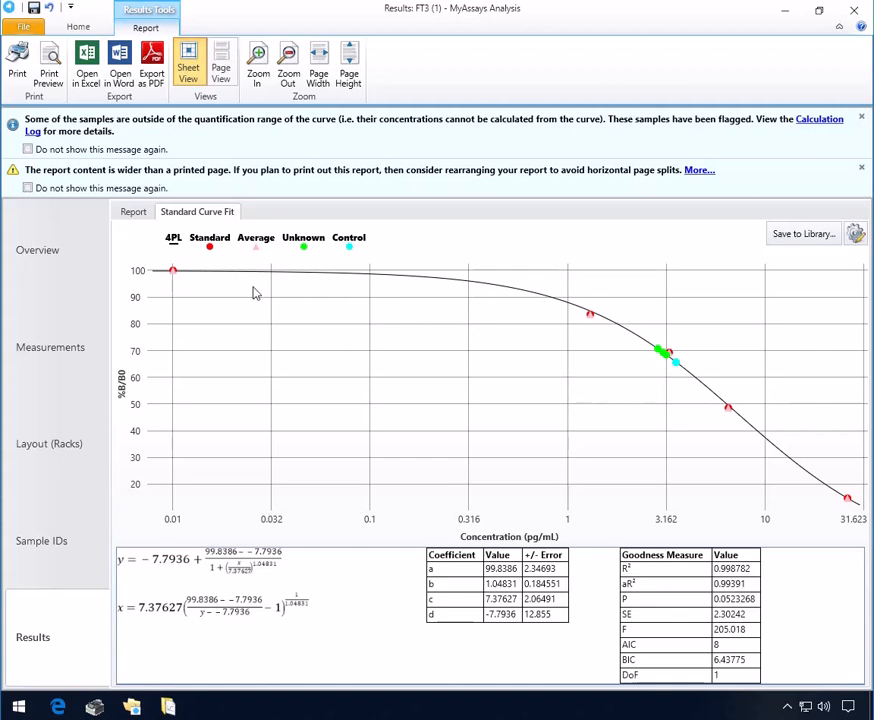
pyautogui.click(136, 213)
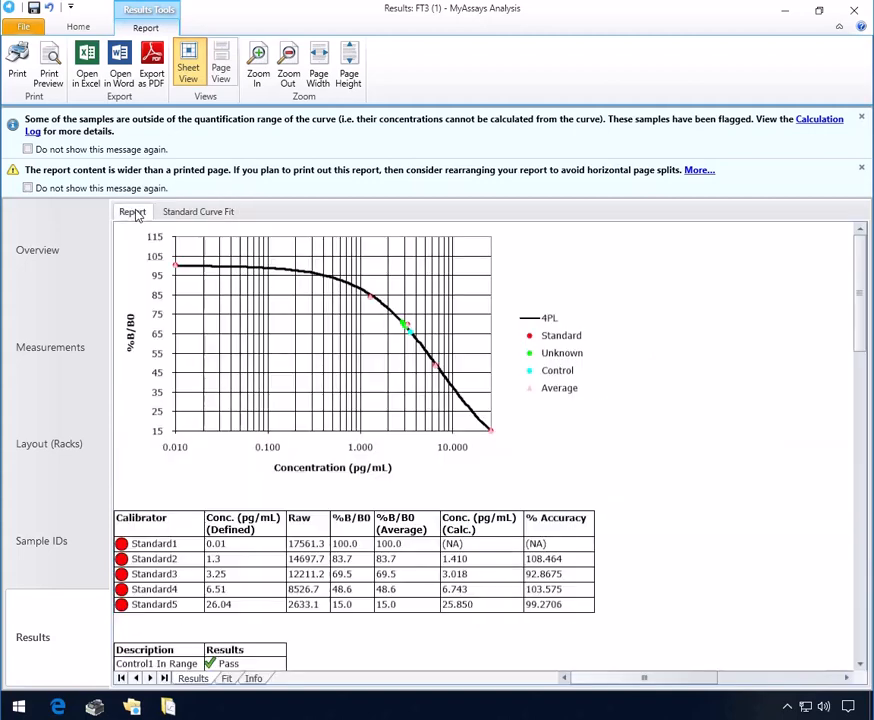
pyautogui.click(81, 29)
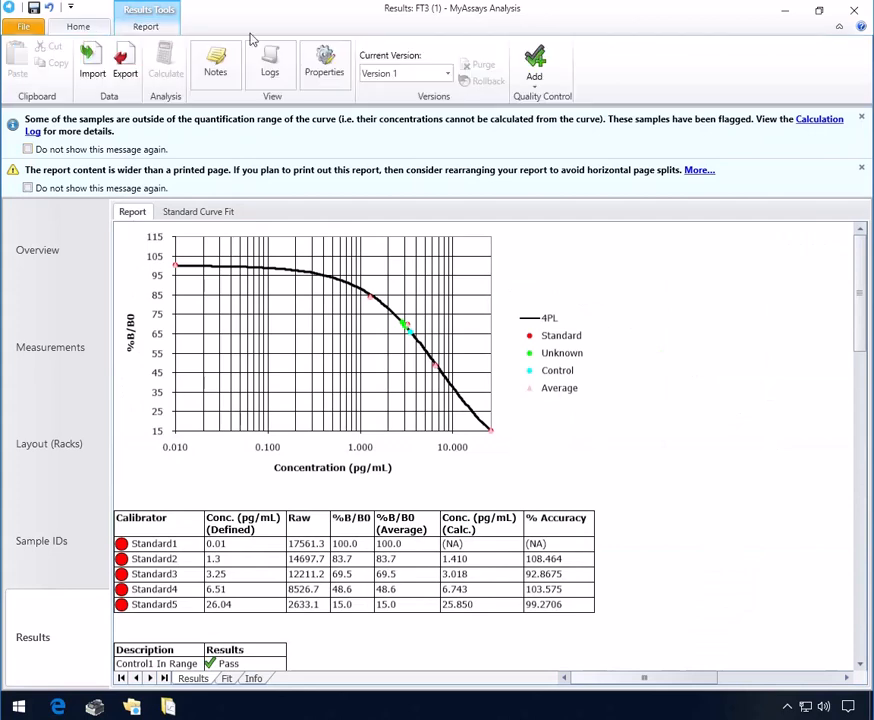
pyautogui.click(324, 62)
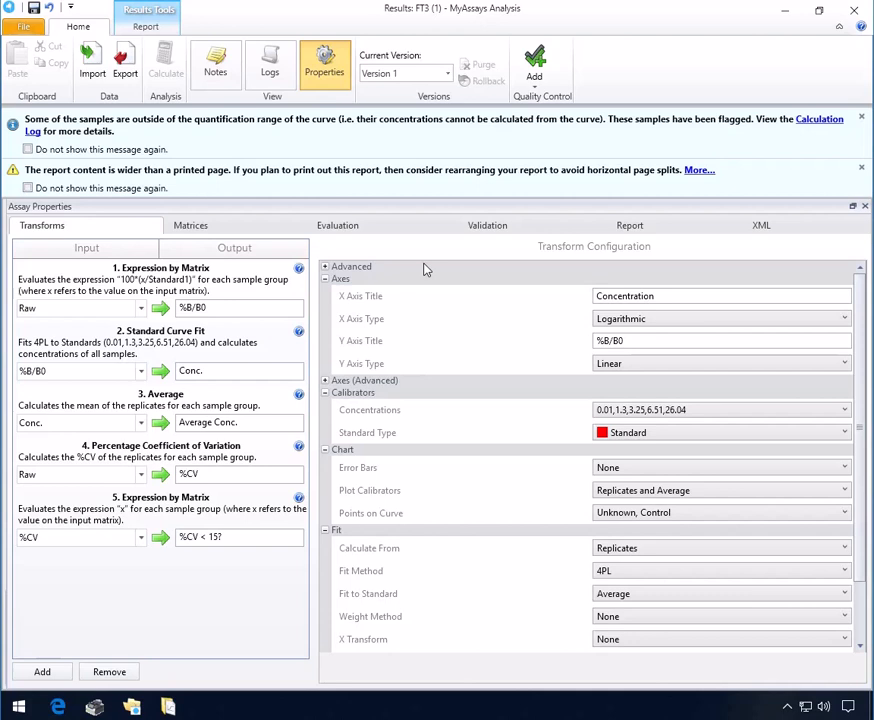
# Step: Open the File save options for the FT3 (1) results
pyautogui.click(25, 27)
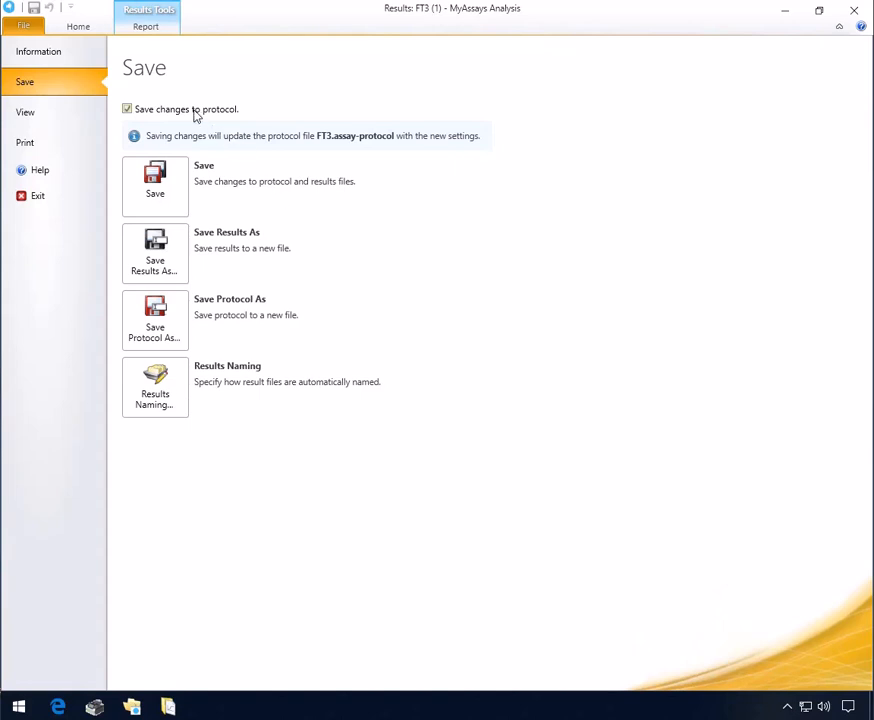
# Step: Turn off 'Save changes to protocol' so only the results file updates, then switch to MyAssays Explorer
pyautogui.click(147, 114)
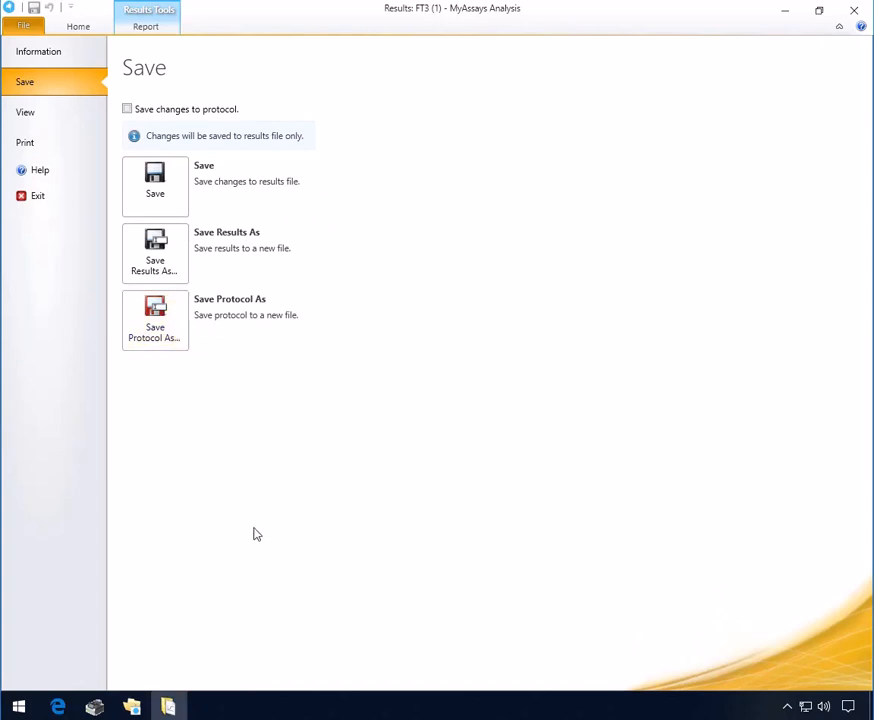
pyautogui.click(141, 705)
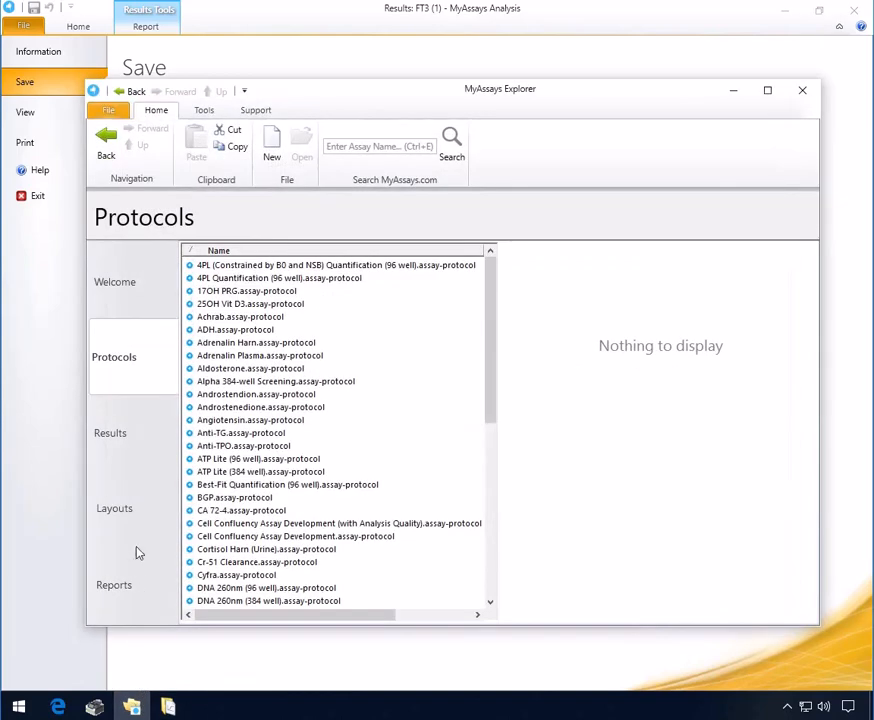
# Step: Preview FT3 (1).assay-results in Explorer's Results list, then minimize Explorer
pyautogui.click(131, 445)
pyautogui.click(240, 291)
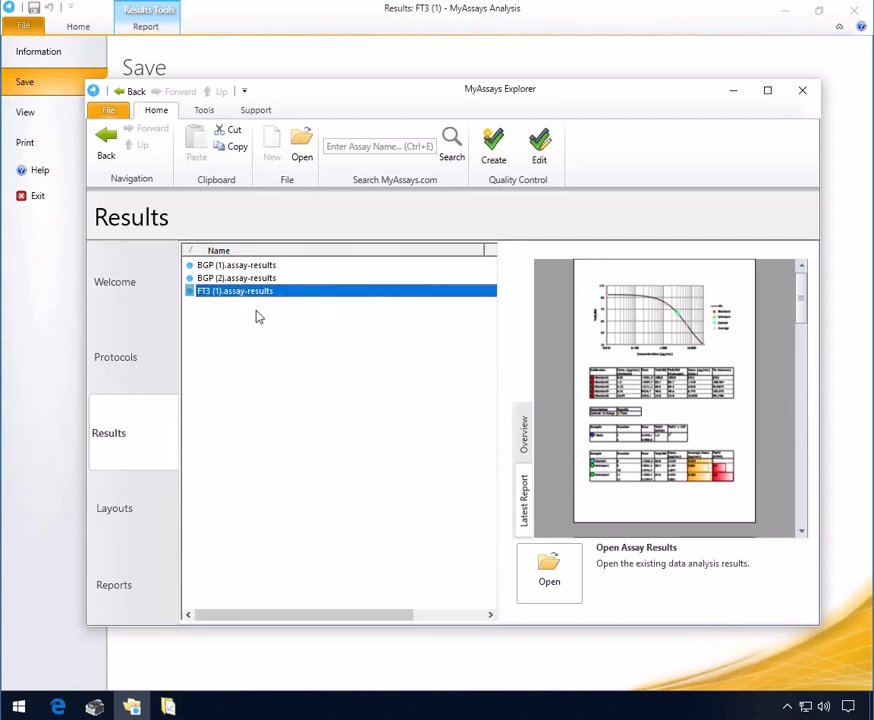
pyautogui.click(733, 91)
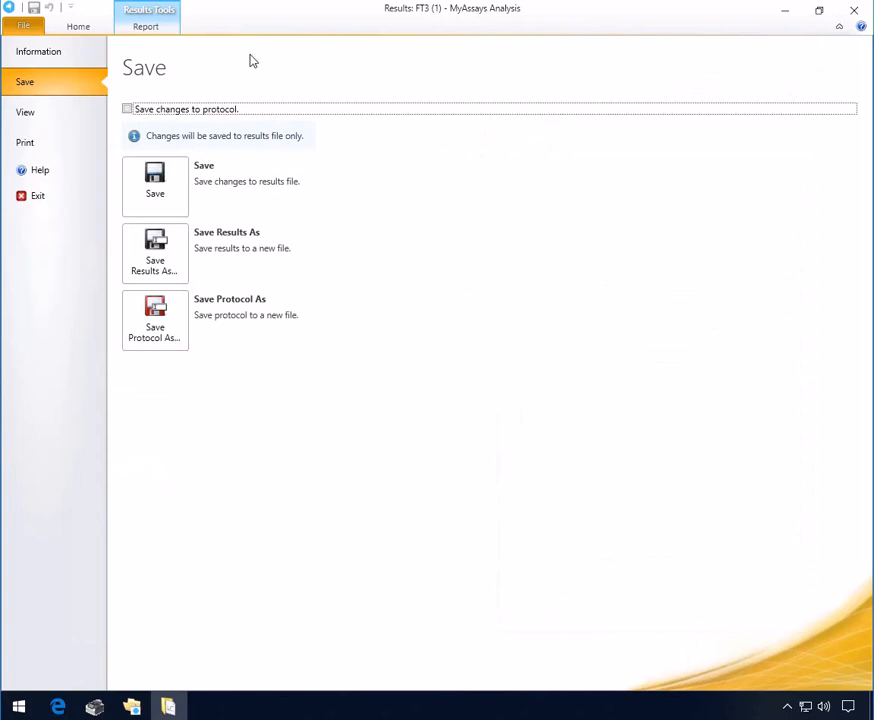
pyautogui.click(183, 116)
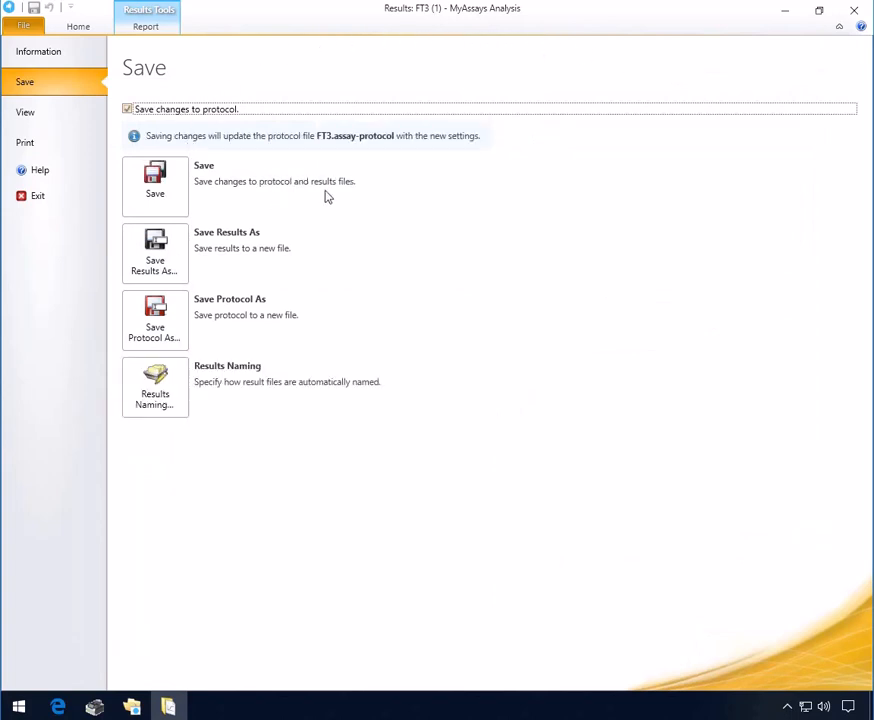
pyautogui.press('space')
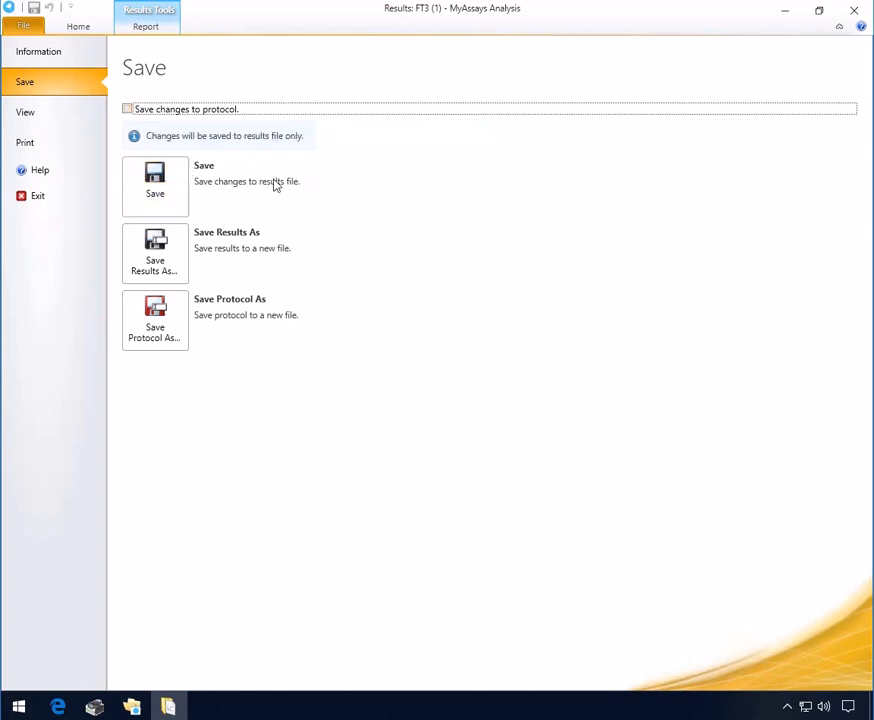